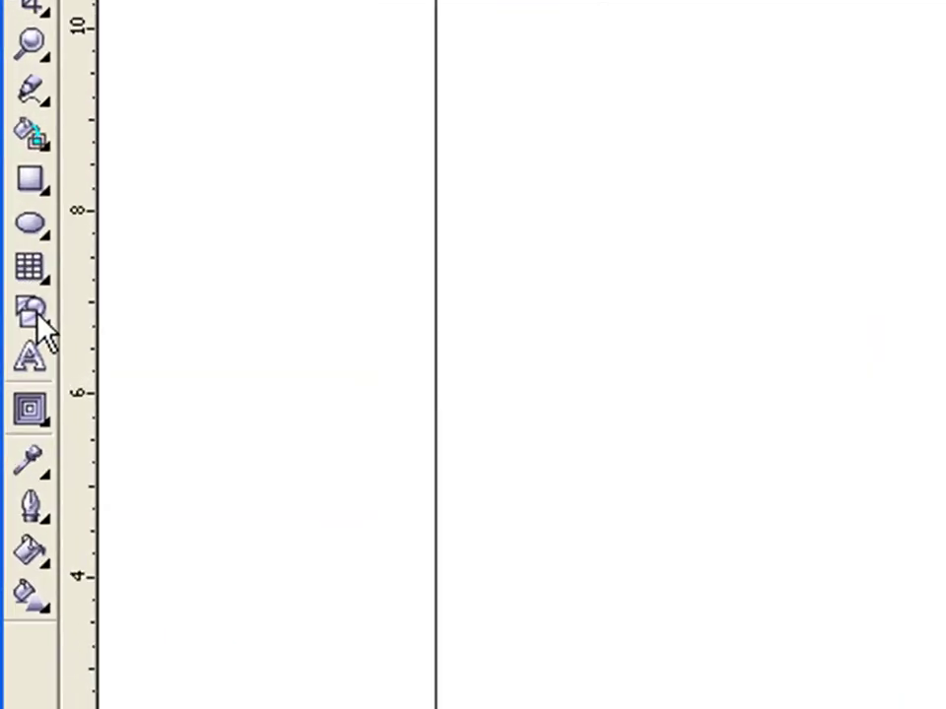
Step: Draw a 3.874-inch heart Perfect Shape and centre it on the page at 4.25, 5.5 inches
left_click(15, 345)
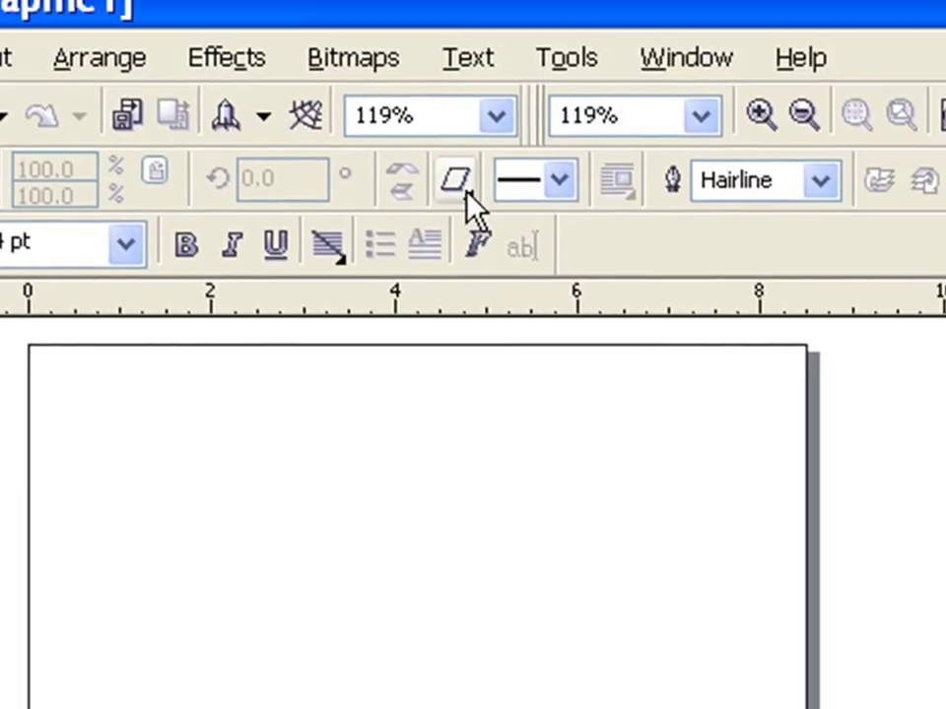
left_click(642, 12)
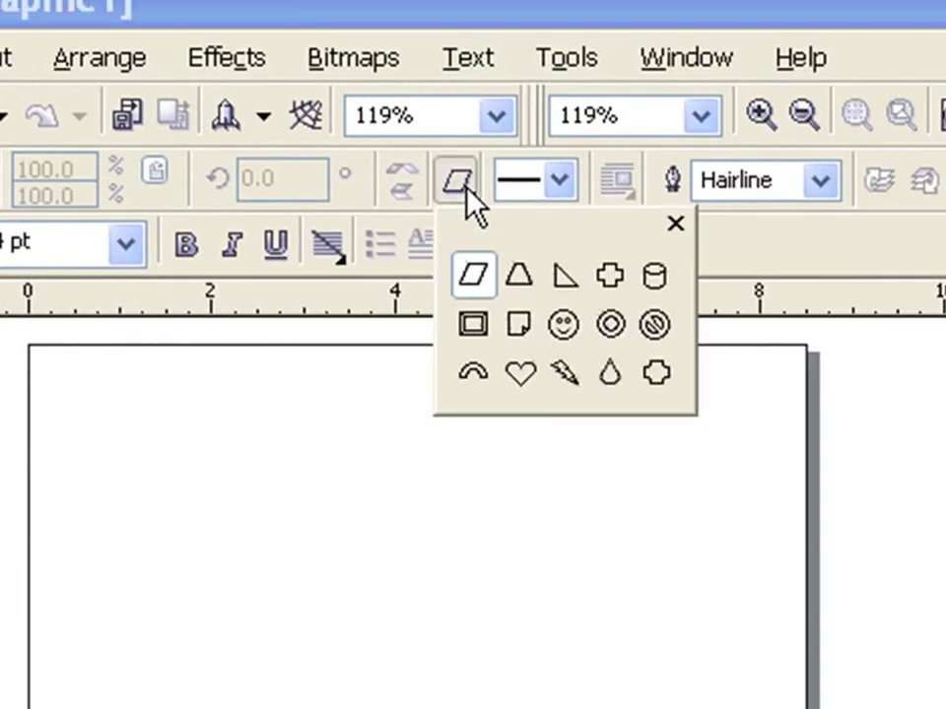
left_click(522, 375)
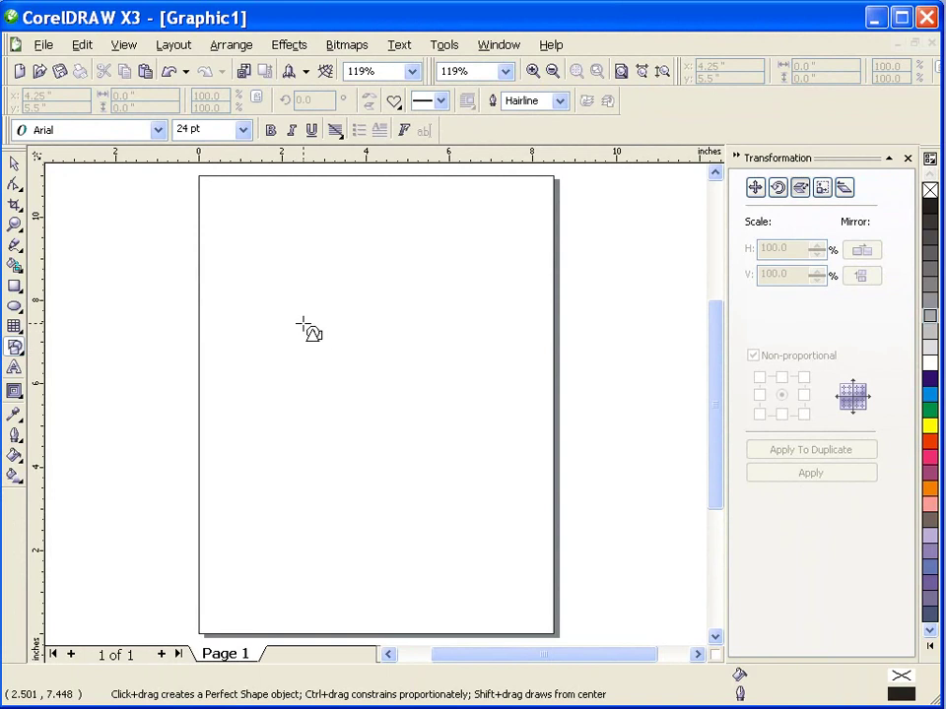
left_click_drag(312, 314, 376, 478)
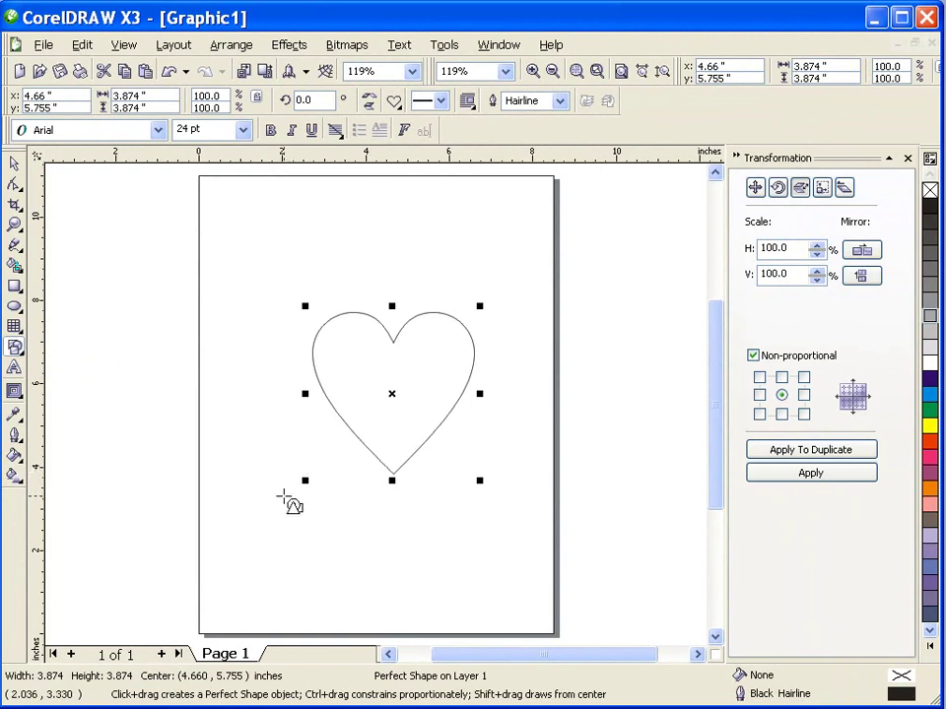
key("p")
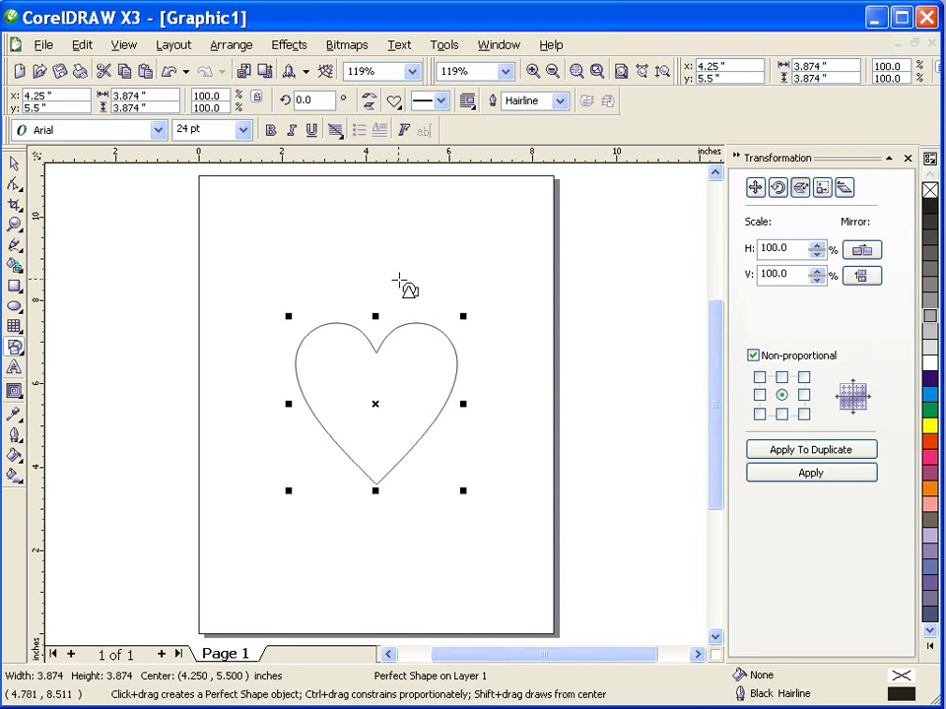
Step: Fill the heart with 30% Black and place an 88.3% scaled copy inside it
left_click(930, 316)
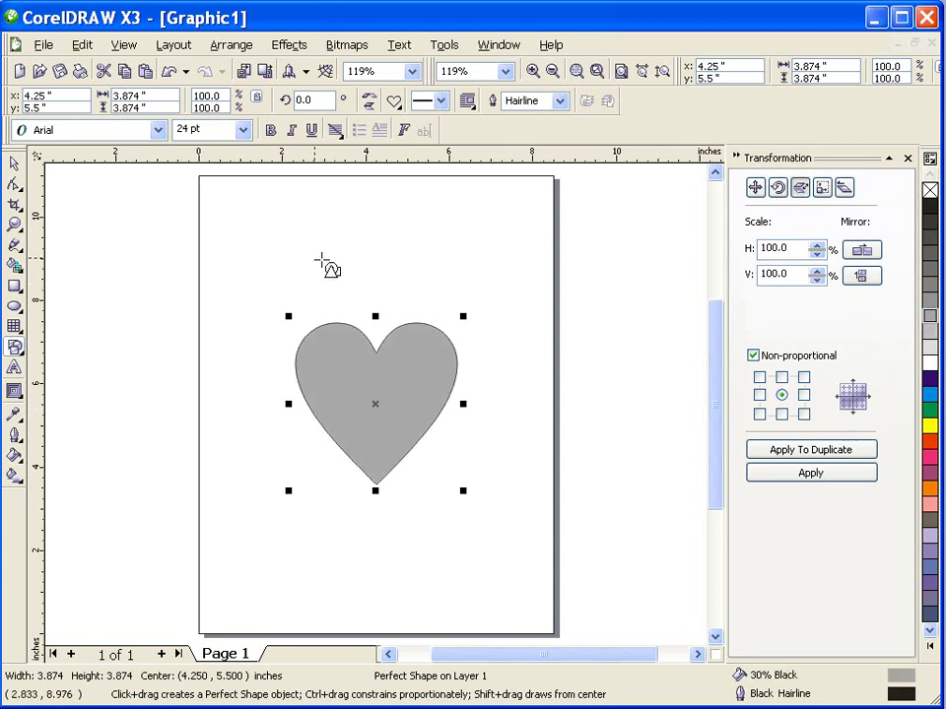
left_click(15, 163)
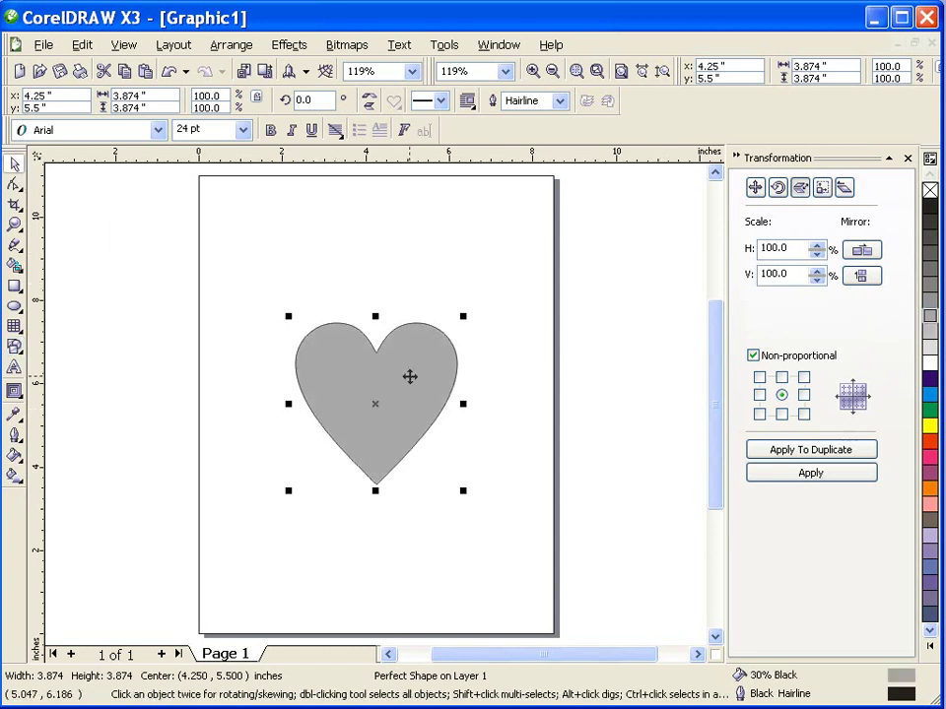
left_click(412, 384)
mouse_move(412, 385)
left_mouse_down()
mouse_move(433, 370)
mouse_move(223, 364)
mouse_move(462, 439)
mouse_move(426, 395)
left_mouse_up()
left_click(255, 397)
left_click_drag(479, 506, 463, 492)
left_click_drag(391, 415, 386, 420)
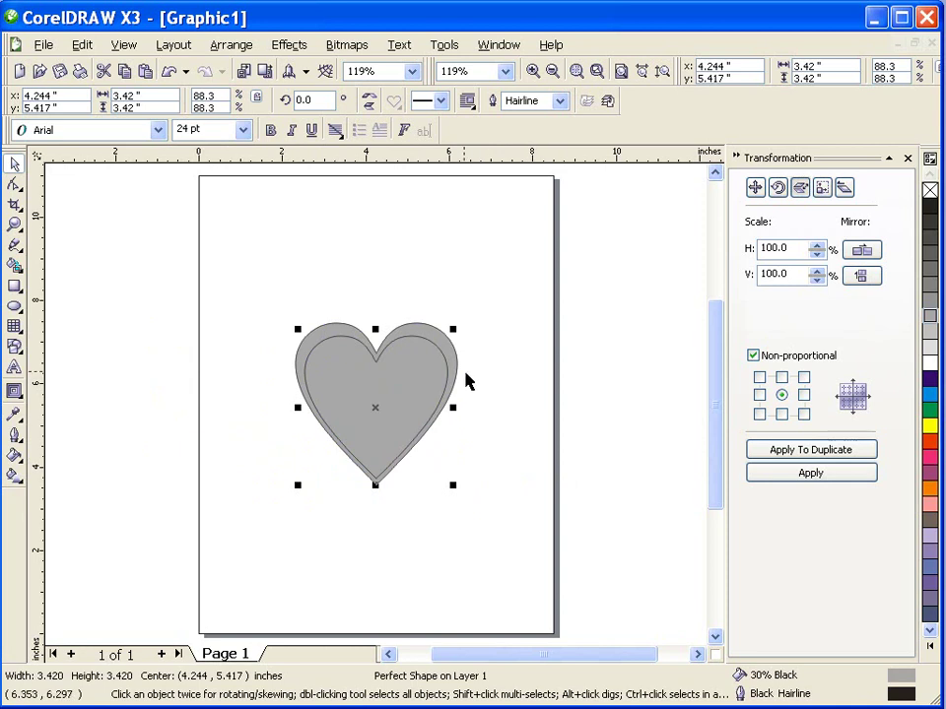
Step: Trim the small heart from the large one, then undo and delete the small copy
left_click_drag(253, 270, 530, 538)
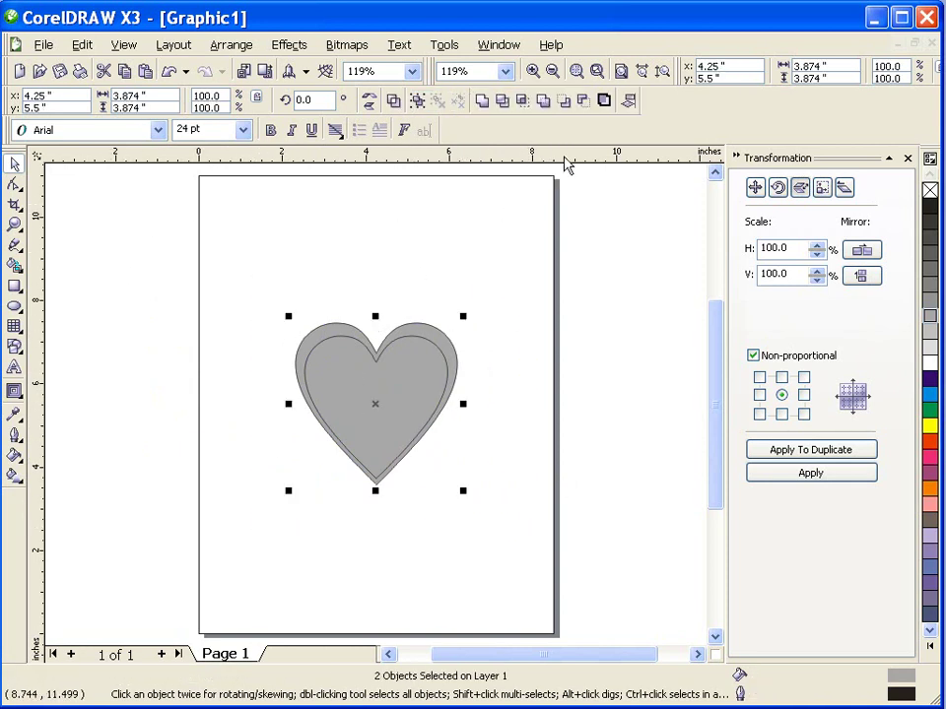
left_click(602, 99)
left_click(500, 491)
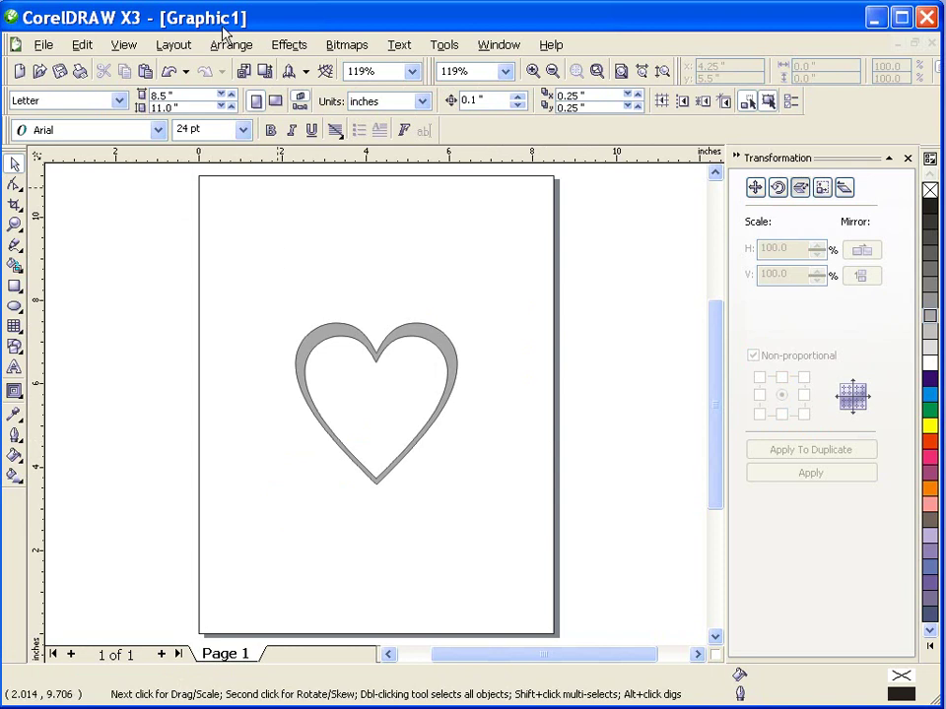
left_click(170, 74)
left_click(169, 74)
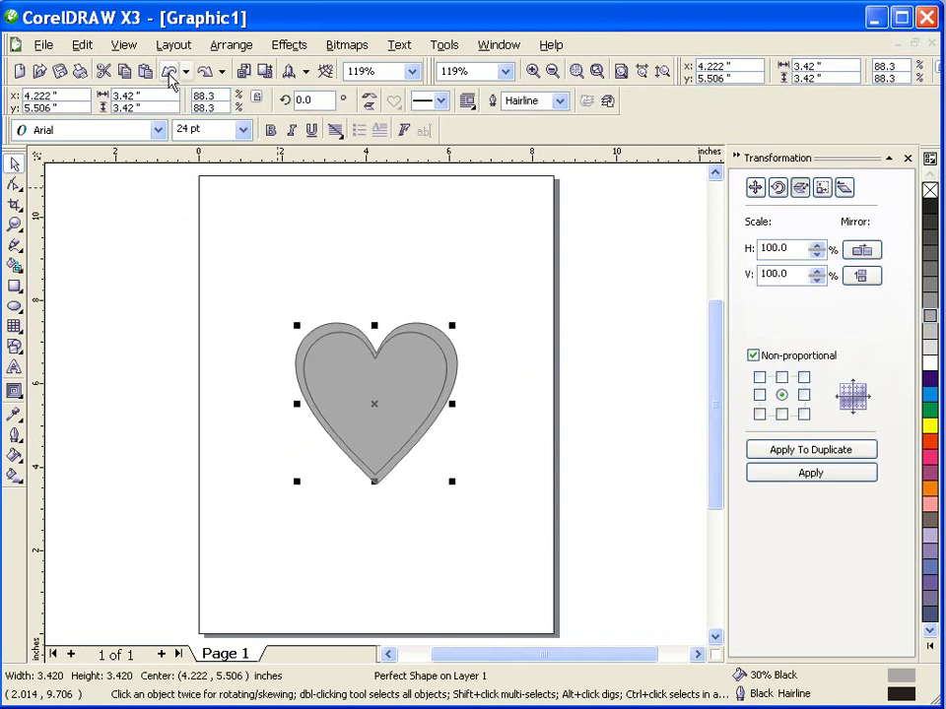
left_click(156, 458)
left_click_drag(408, 391, 253, 384)
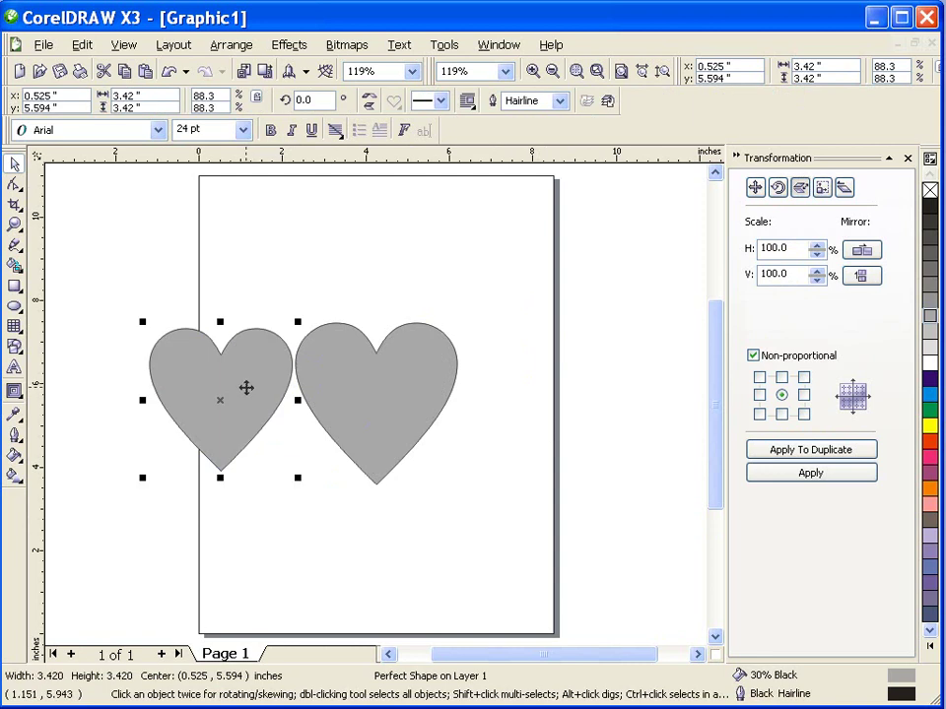
key("Delete")
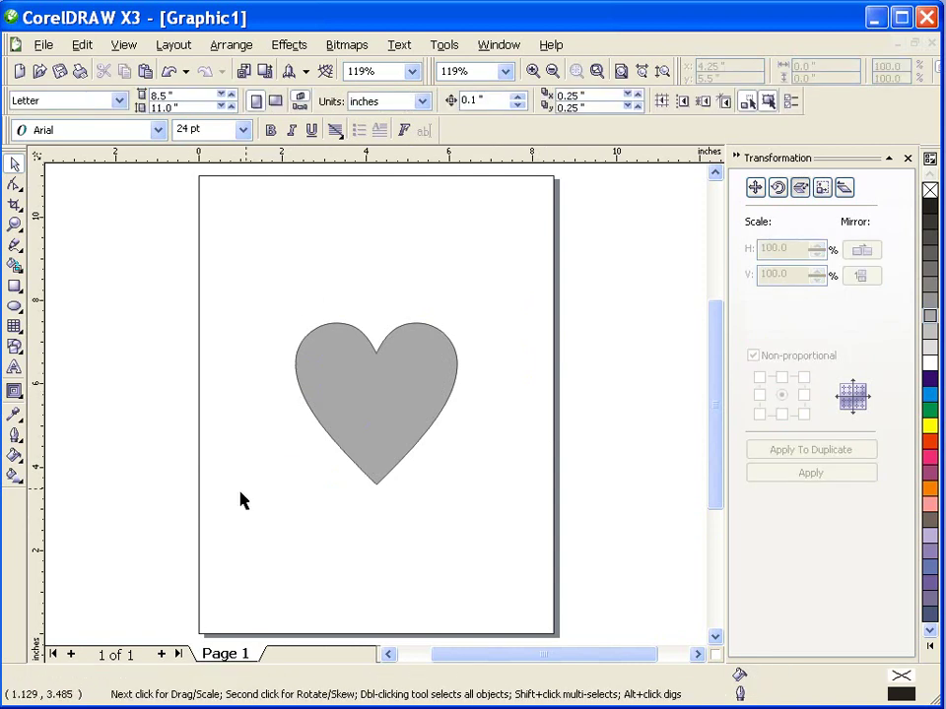
Step: Give the grey heart a one-step Inside contour with a 0.25-inch offset
left_click(373, 402)
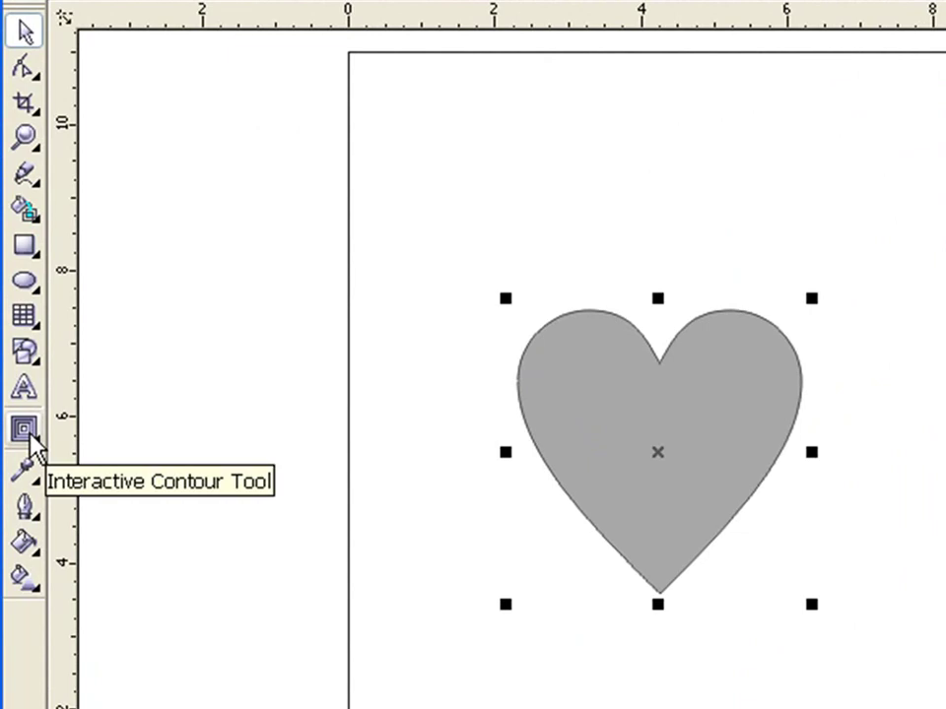
left_click(30, 435)
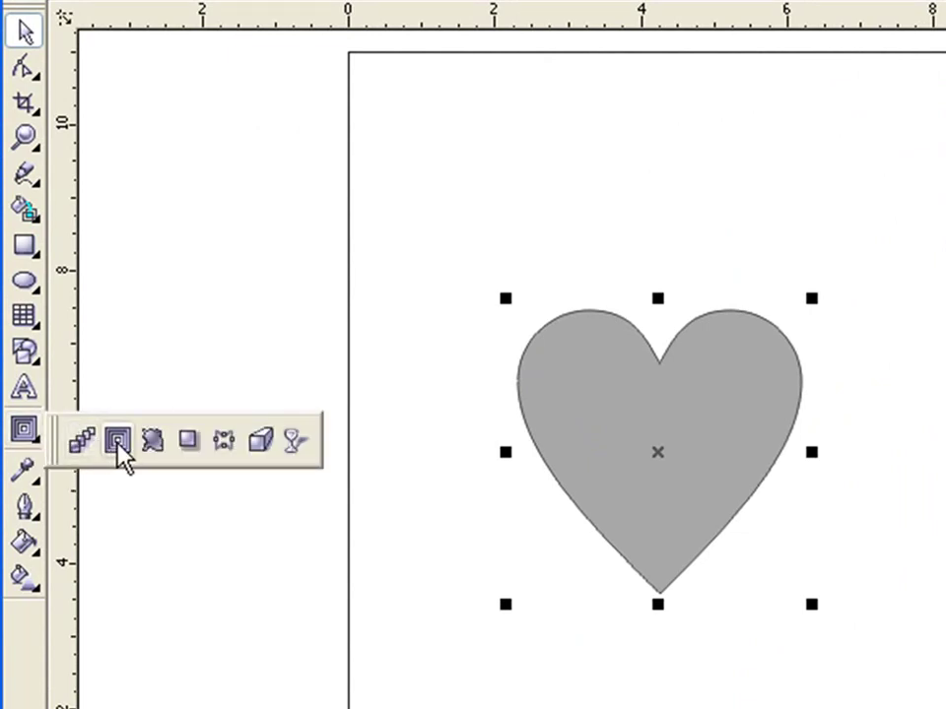
left_click(117, 443)
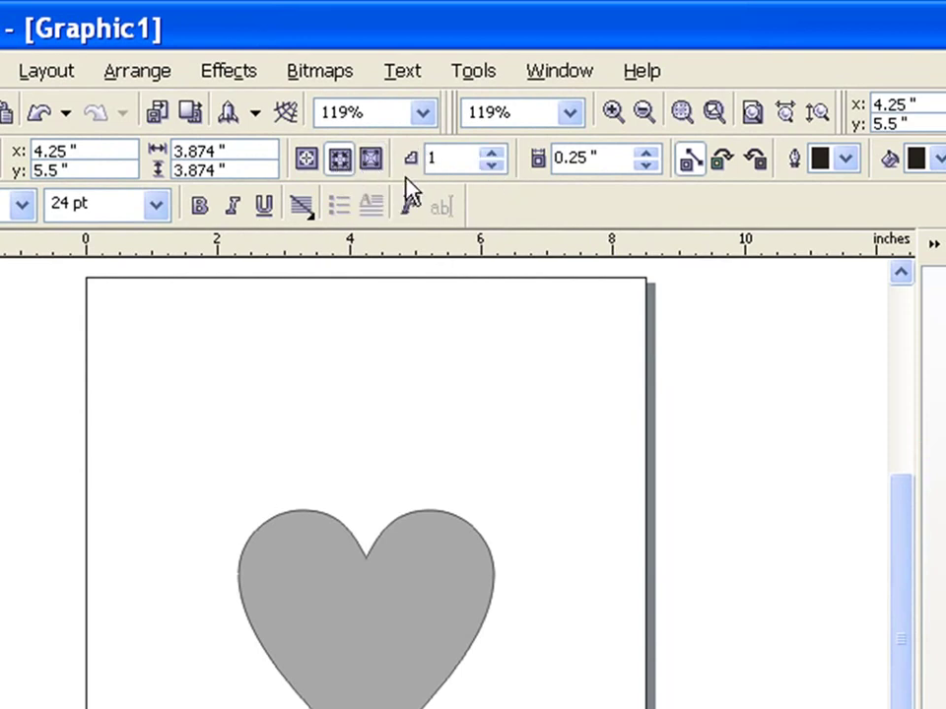
double_click(433, 158)
key("BackSpace")
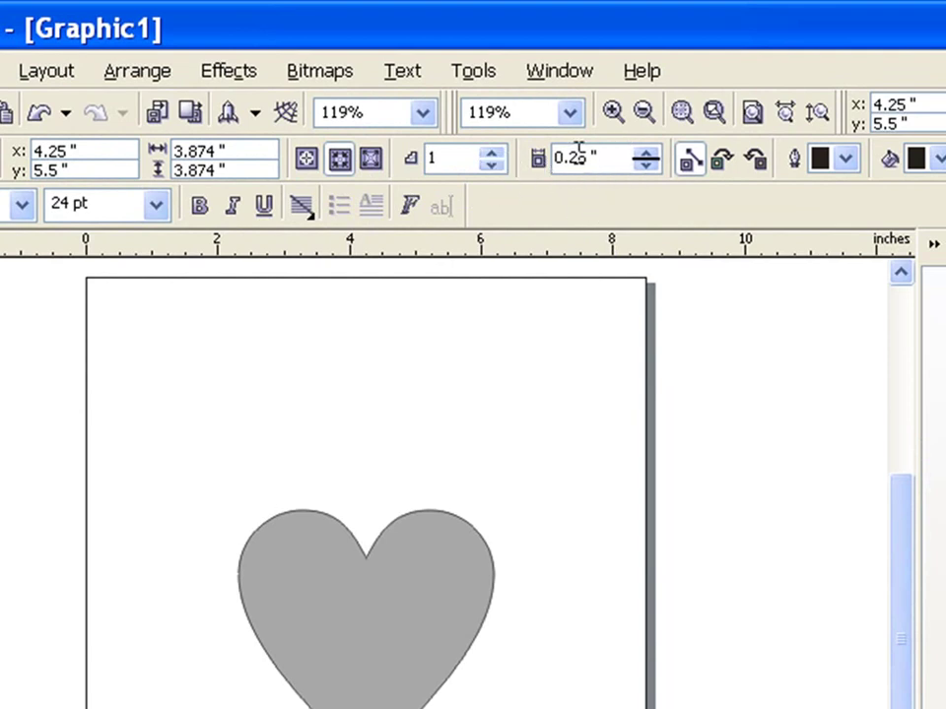
left_click(645, 166)
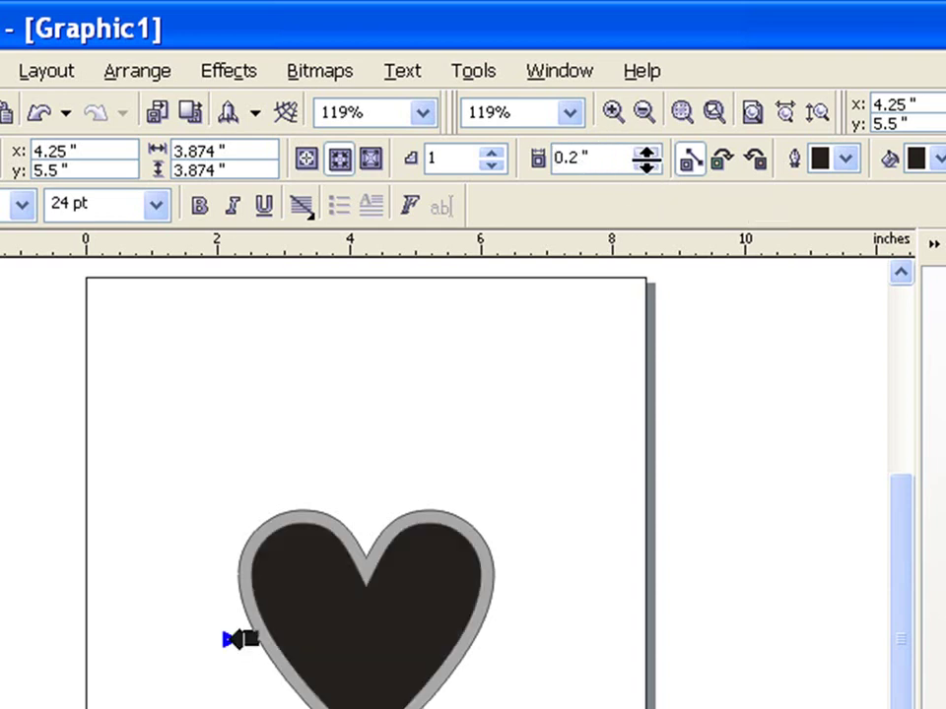
left_click(646, 153)
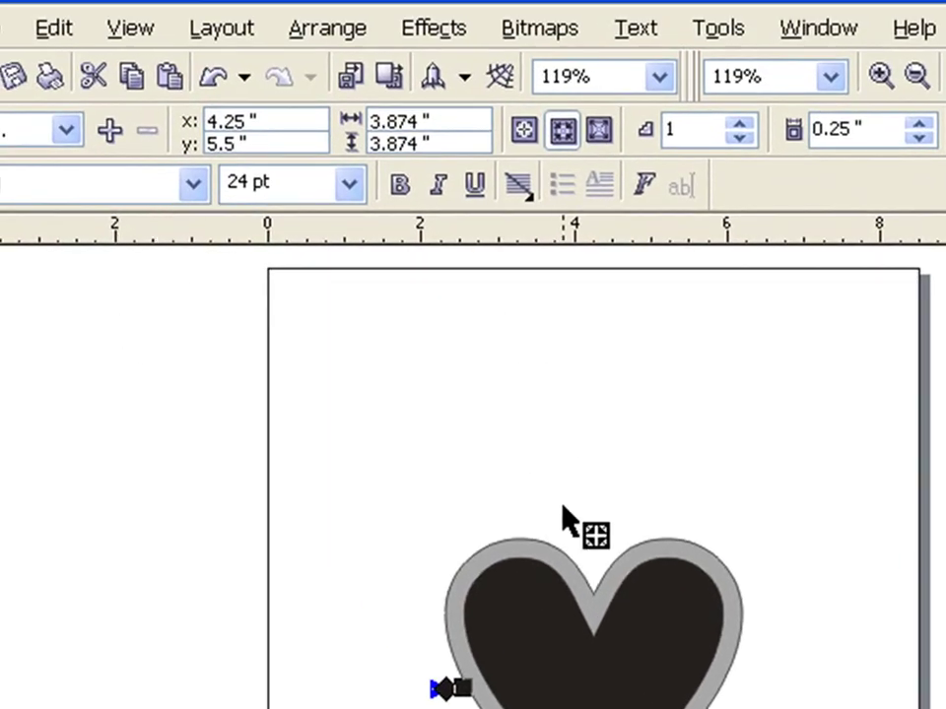
Step: Break the contour group apart and use Back Minus Front to leave a hollow grey heart wall
left_click(352, 43)
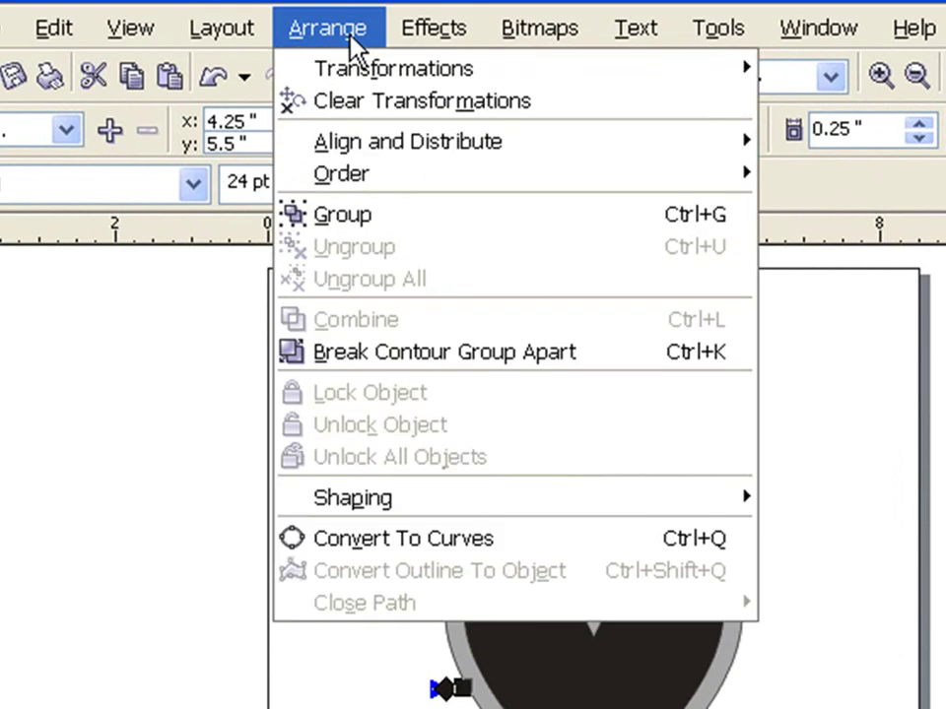
left_click(367, 353)
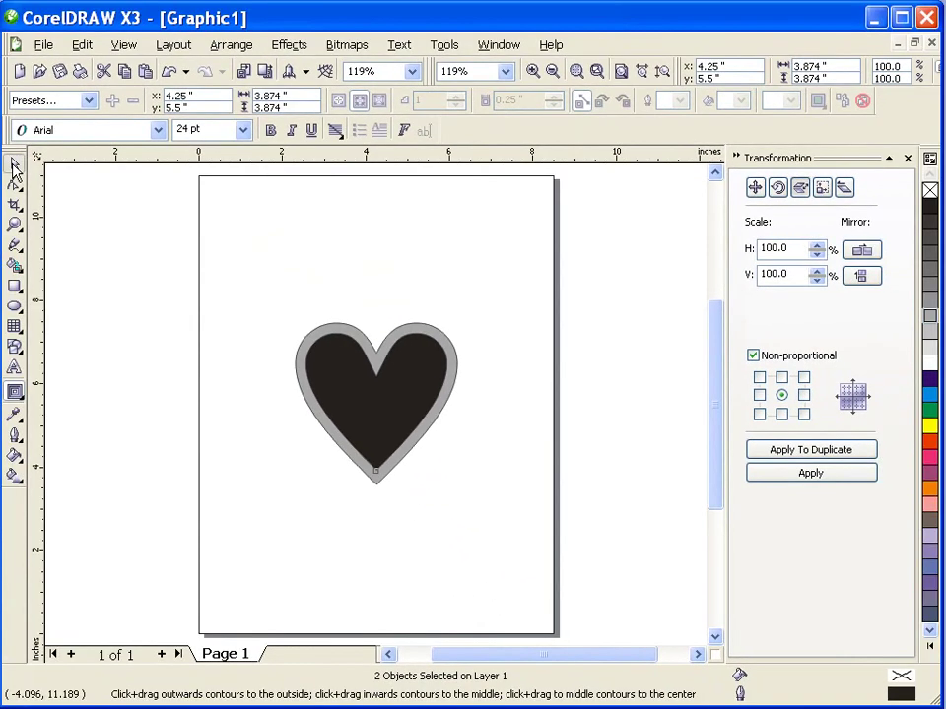
left_click(14, 165)
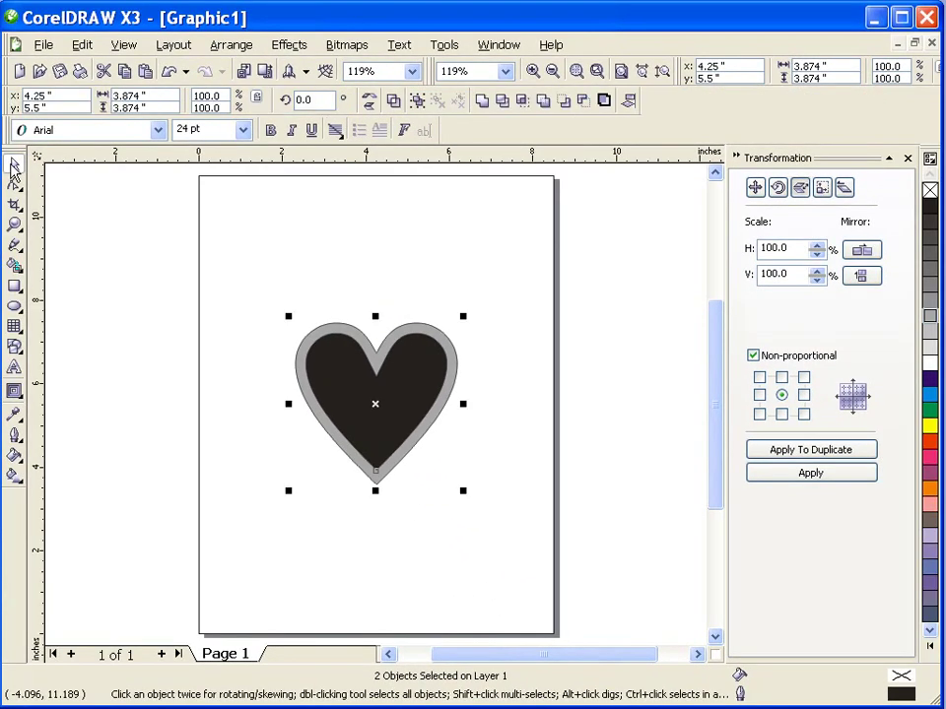
left_click(584, 101)
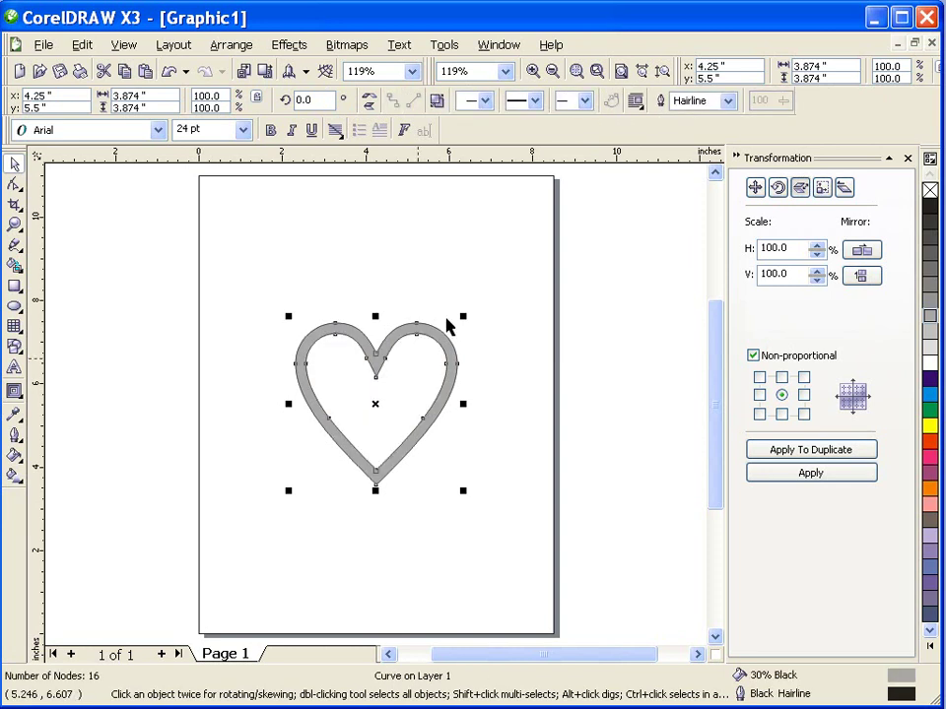
left_click(117, 253)
left_click(376, 357)
Step: Shift the heart wall right, copy it to the left, and break the copy's curve apart
left_click_drag(375, 364, 416, 363)
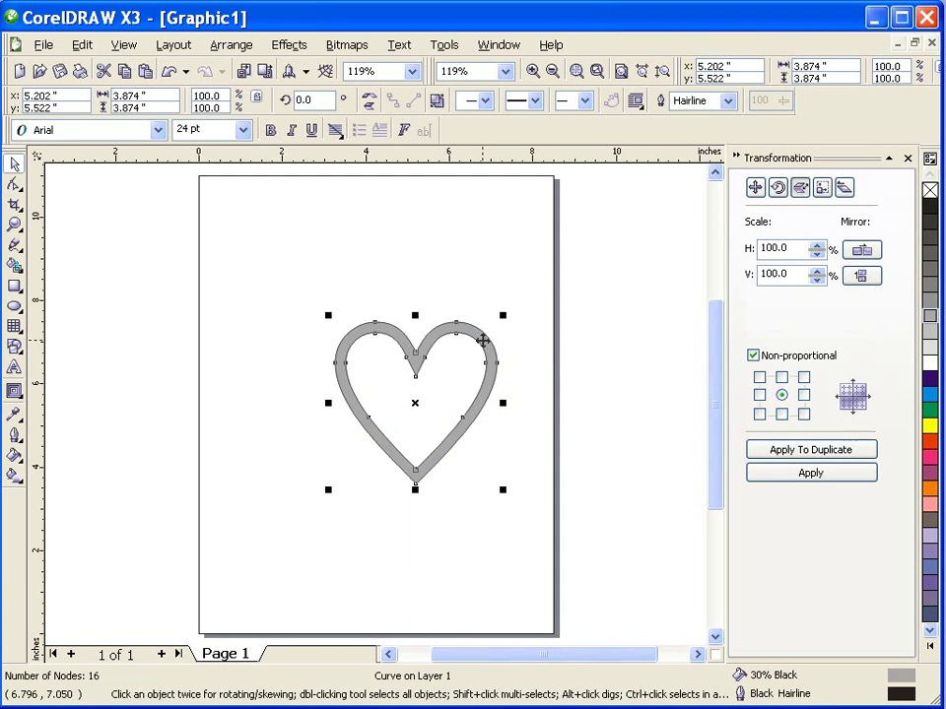
left_click_drag(483, 337, 251, 338)
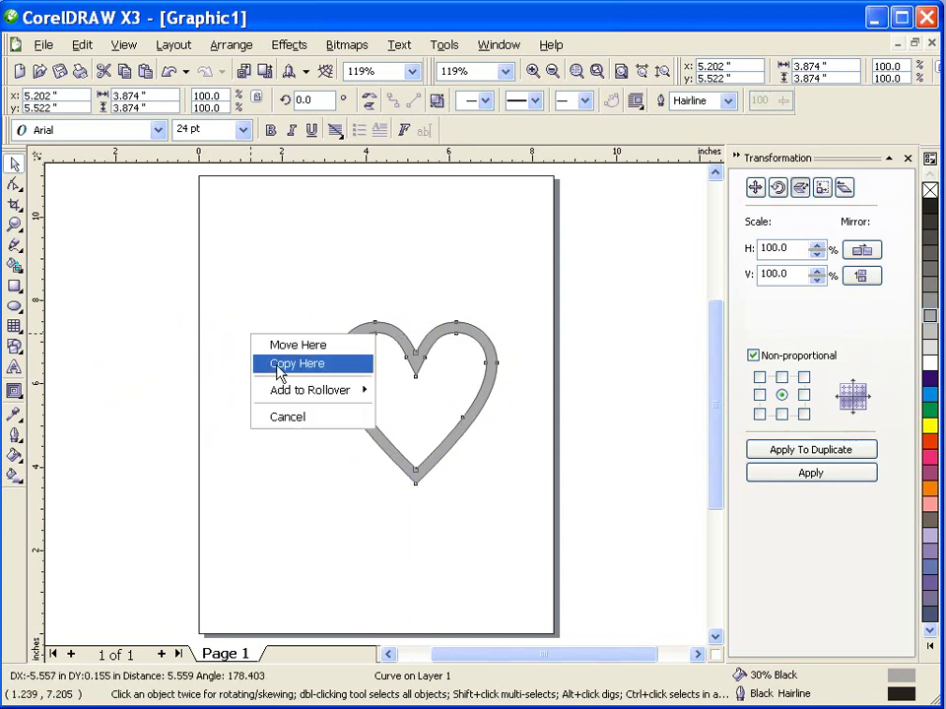
left_click(279, 365)
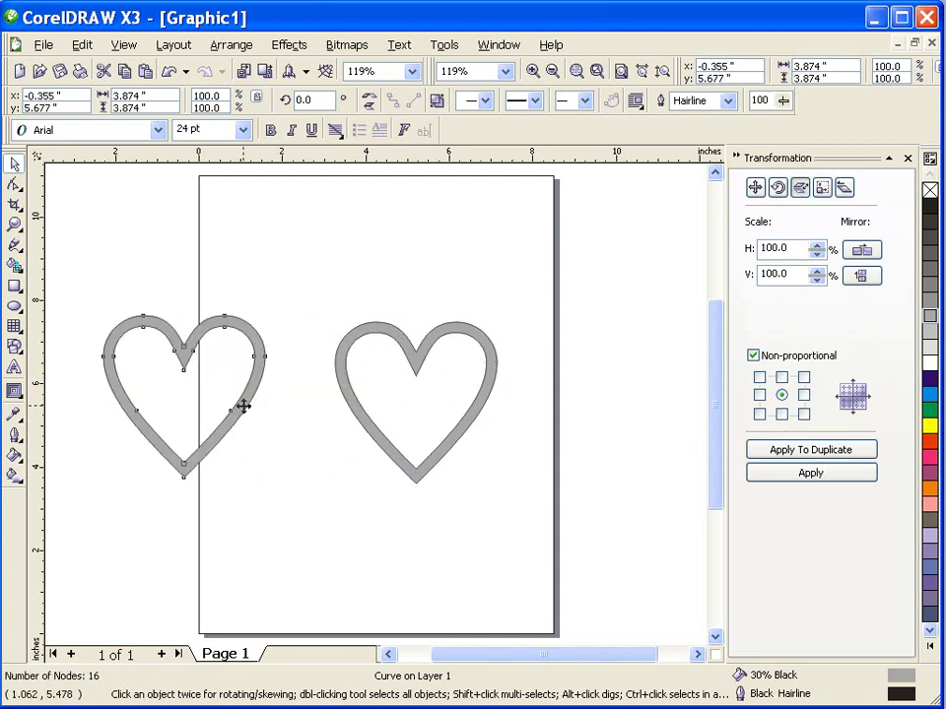
left_click_drag(246, 408, 263, 430)
left_click(353, 519)
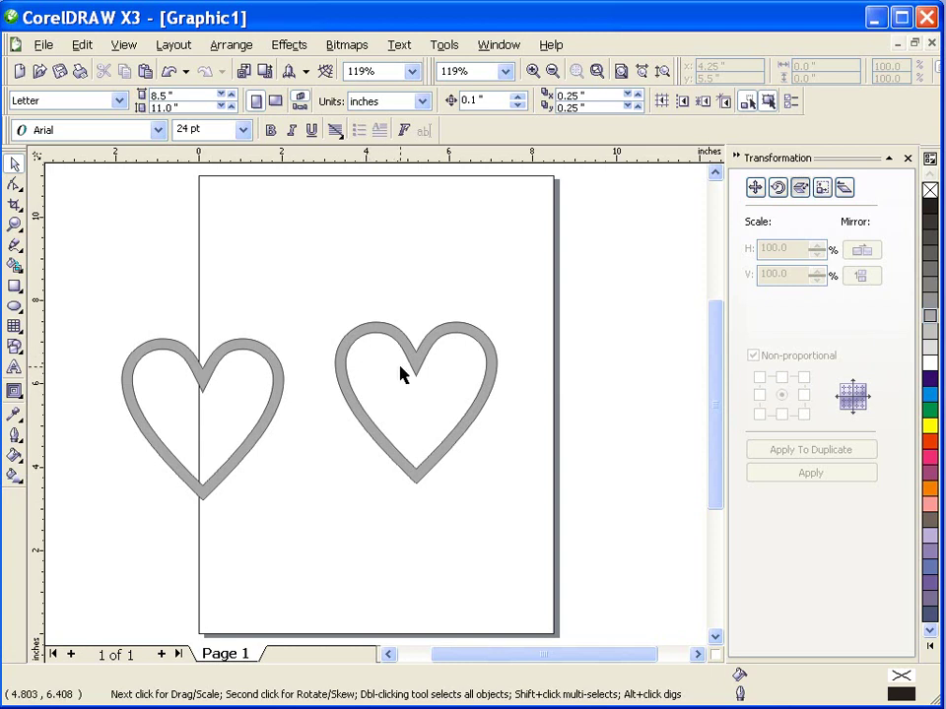
left_click_drag(247, 344, 249, 322)
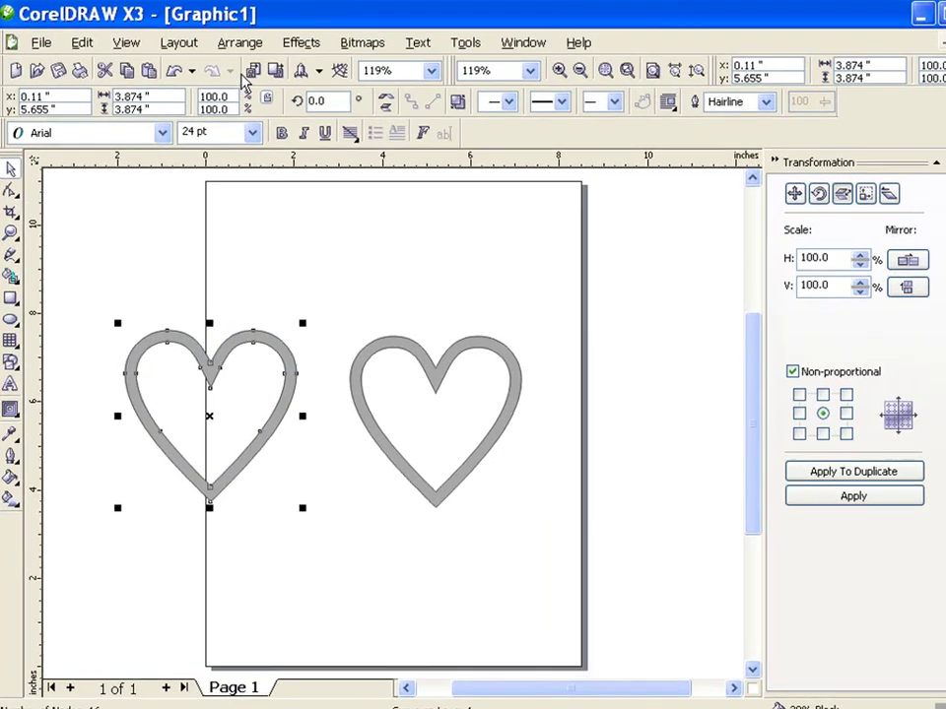
left_click(231, 45)
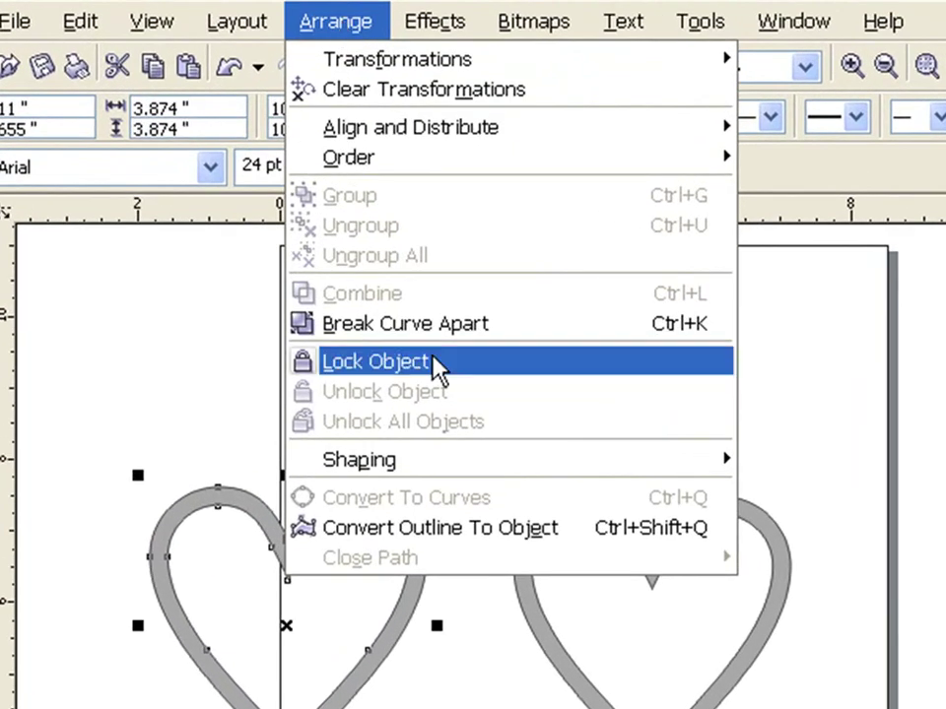
left_click(412, 323)
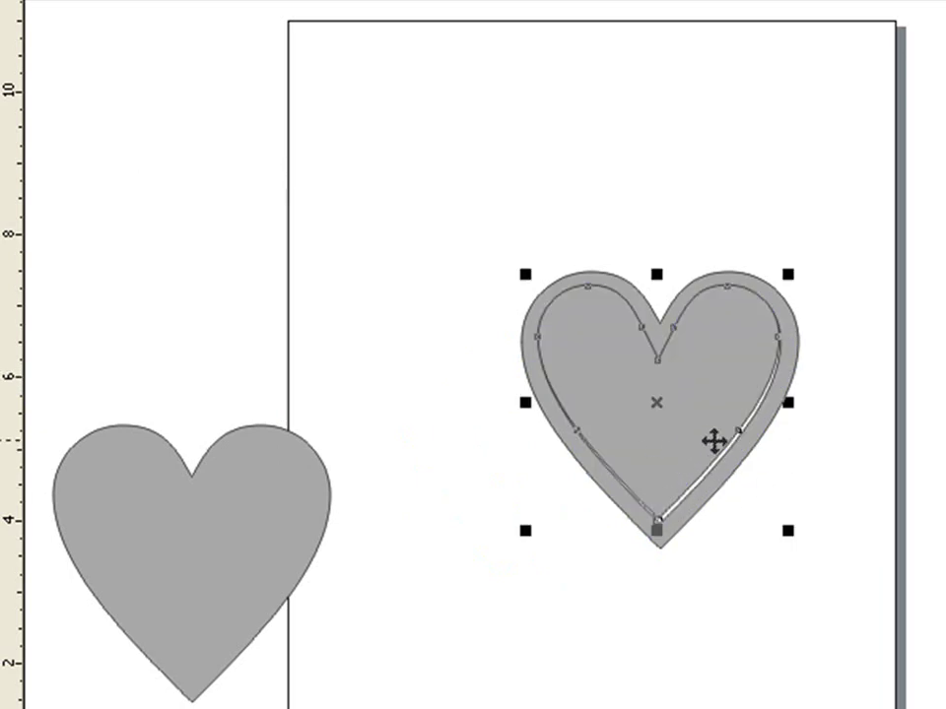
Step: Move the solid heart up-left, add a 0.2-inch inside contour, and break the contour group apart
left_click_drag(704, 447, 394, 329)
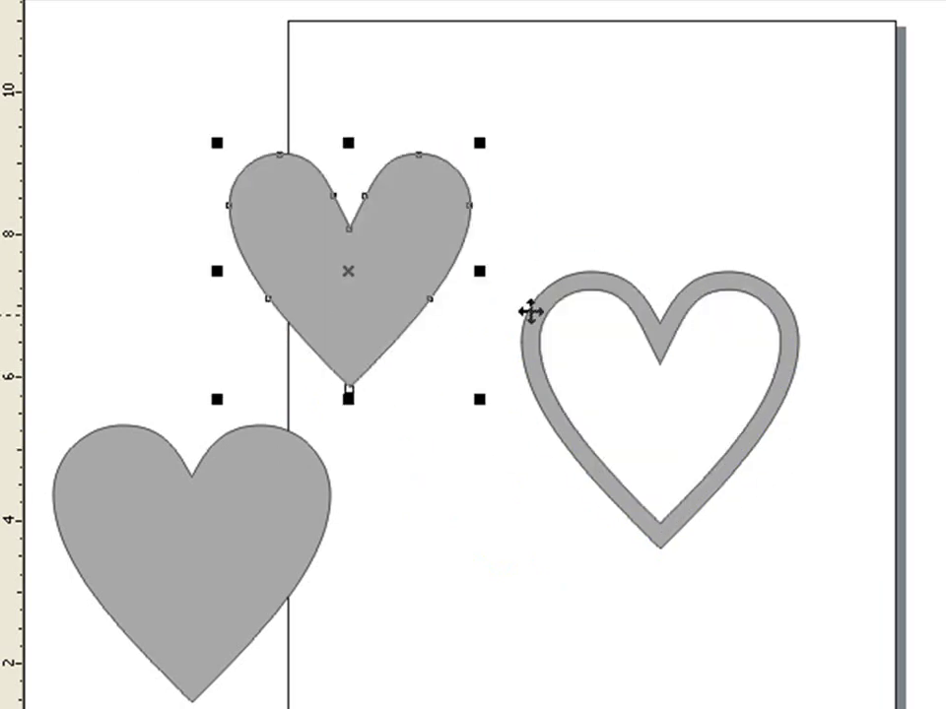
left_click(10, 402)
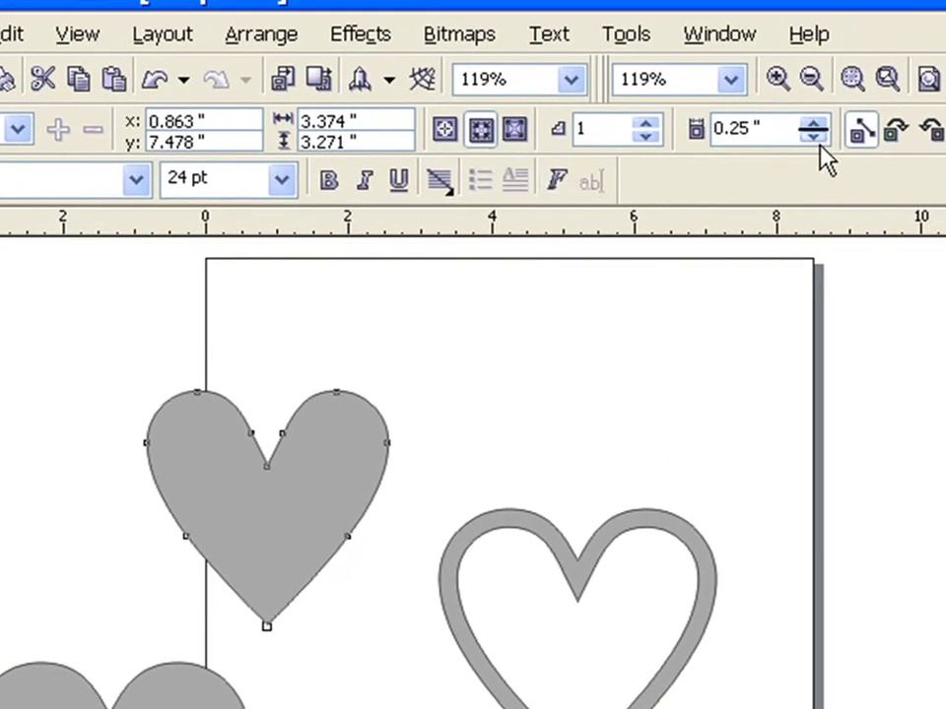
left_click(813, 137)
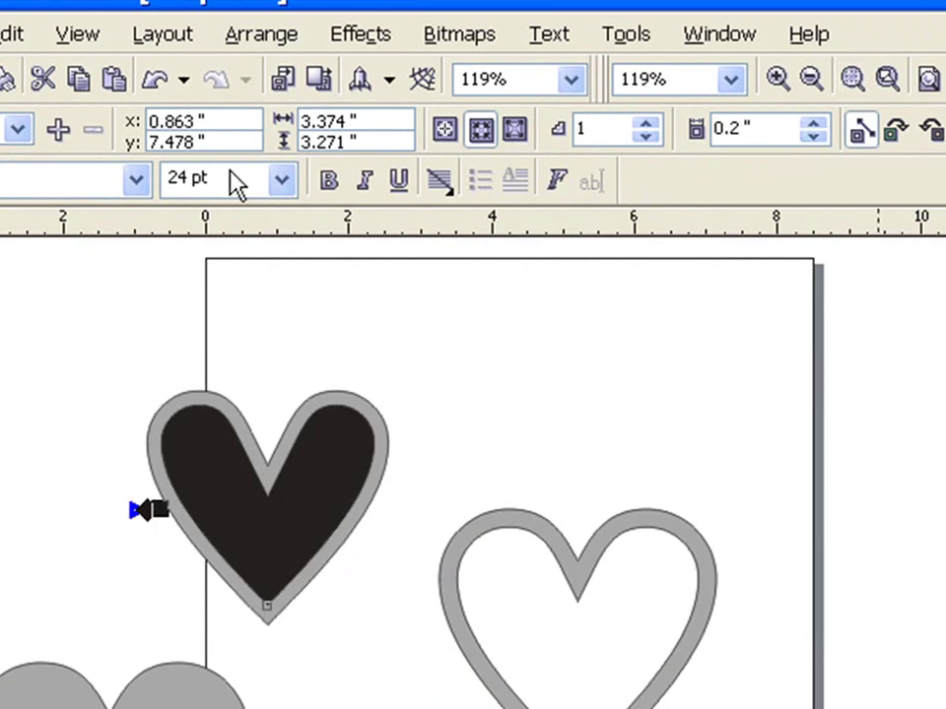
left_click(248, 50)
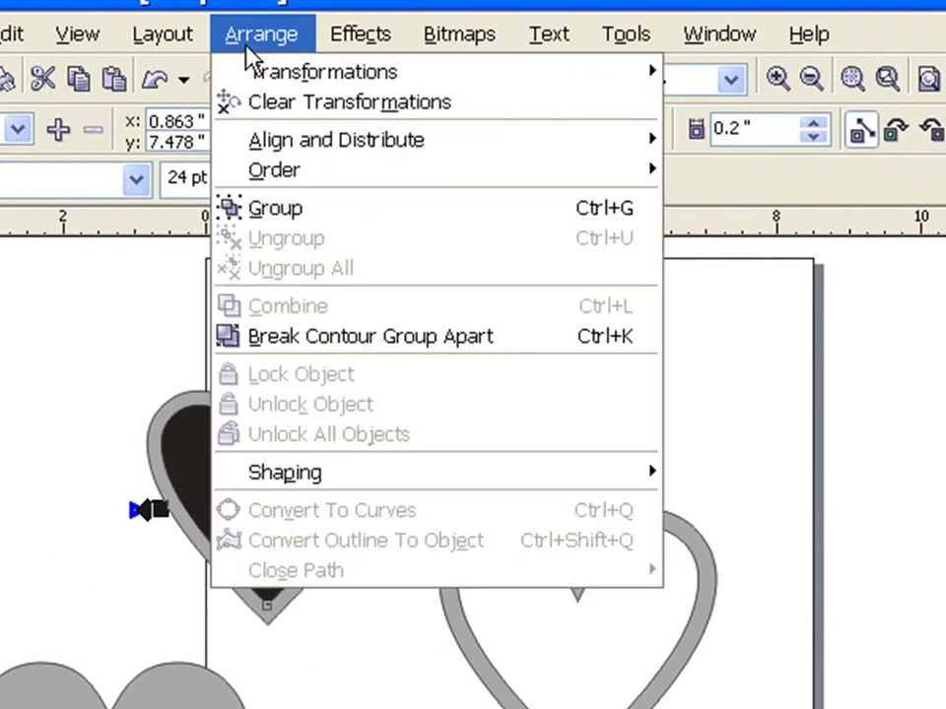
left_click(309, 338)
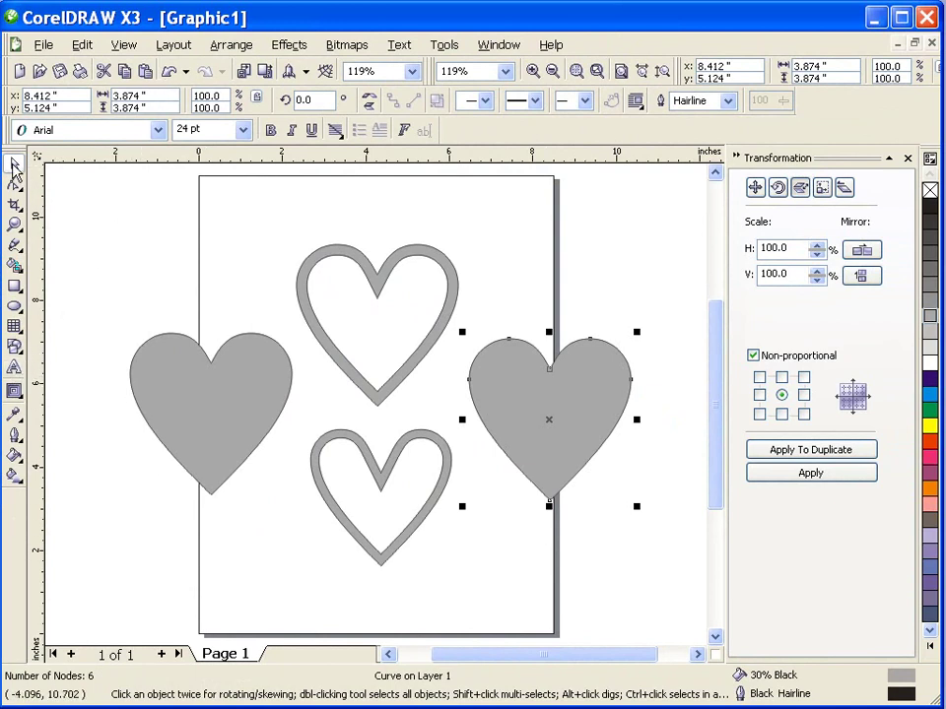
Step: Set the default text font to Arial Black at 48 pt
left_click(158, 130)
left_click(141, 169)
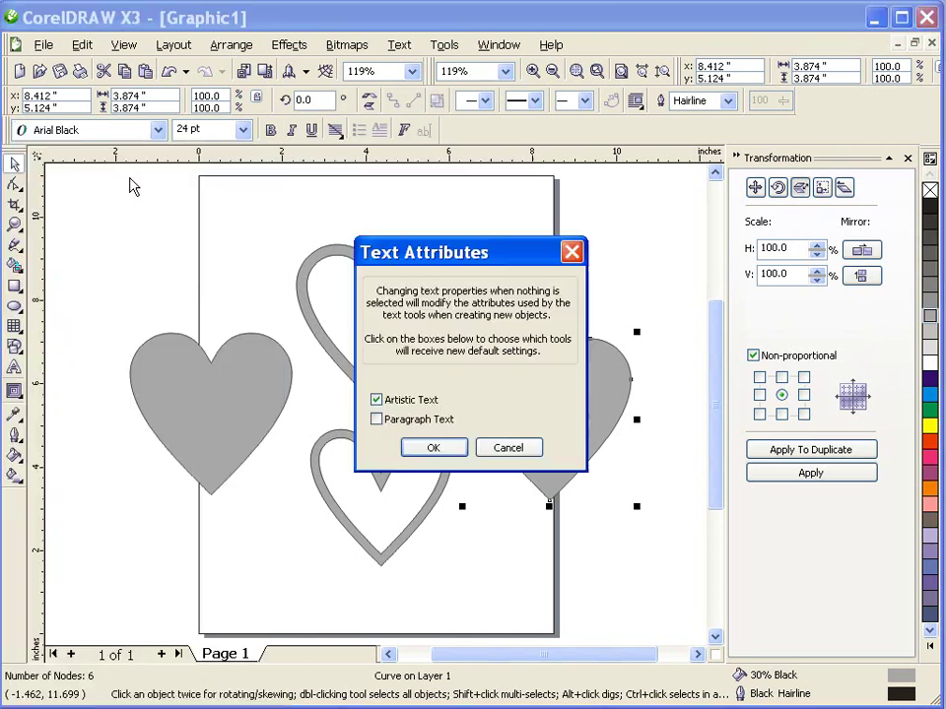
left_click(433, 448)
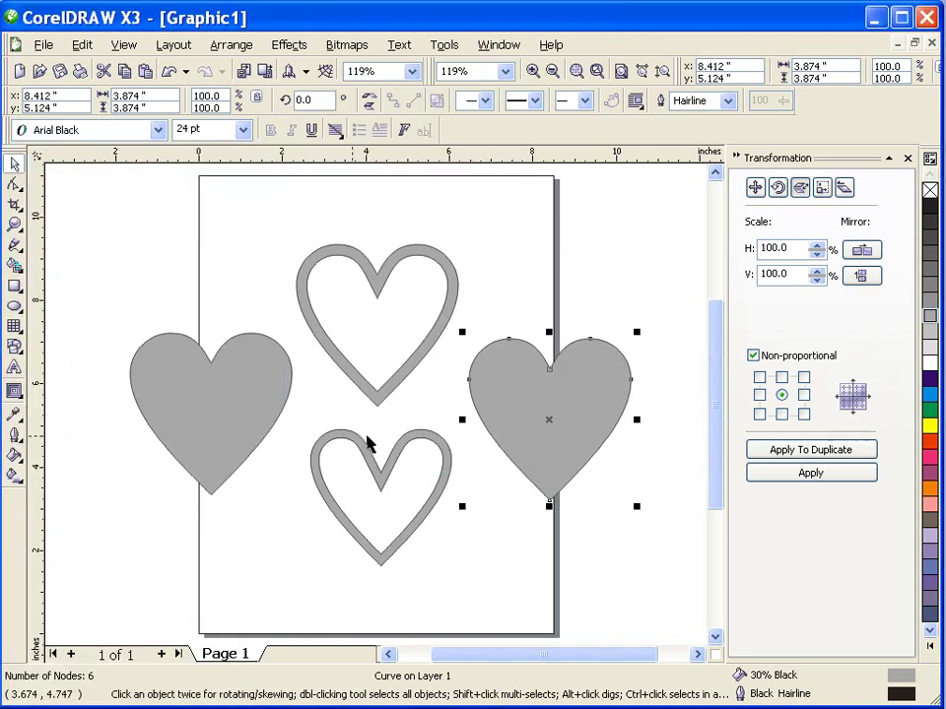
left_click(242, 129)
left_click(215, 351)
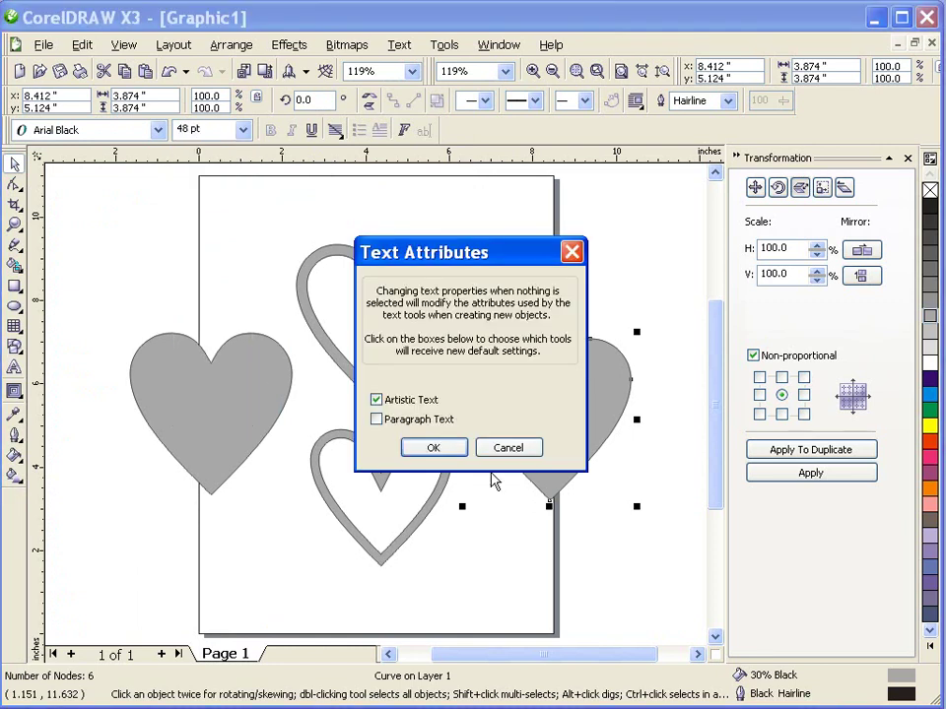
left_click(434, 447)
Step: Type a letter G, enlarge it to about 141.9 pt, and place it on the left heart
left_click(14, 369)
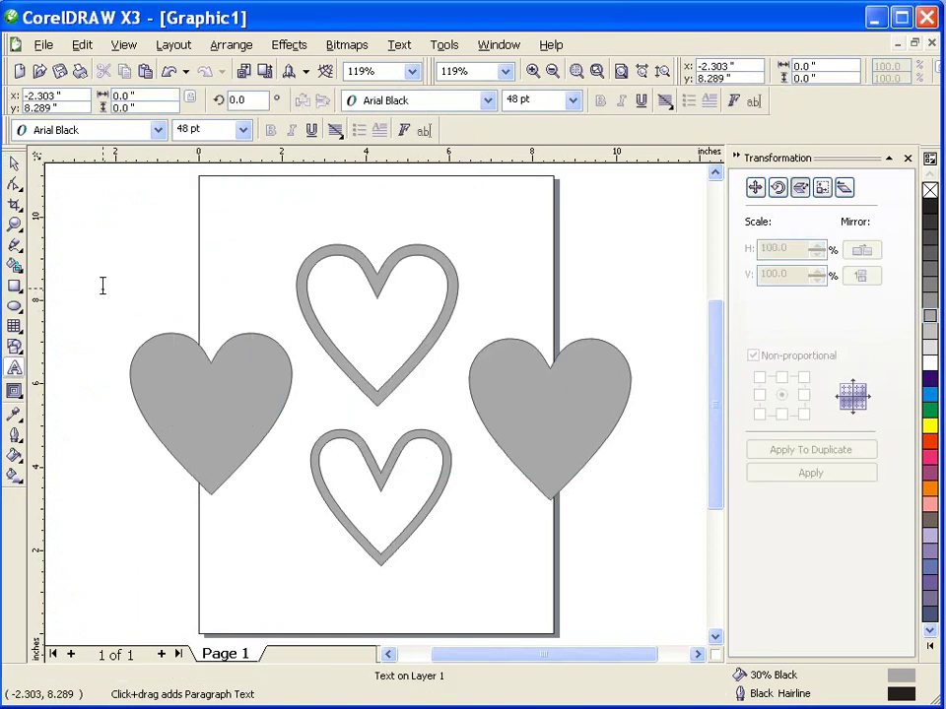
left_click(102, 286)
type("G")
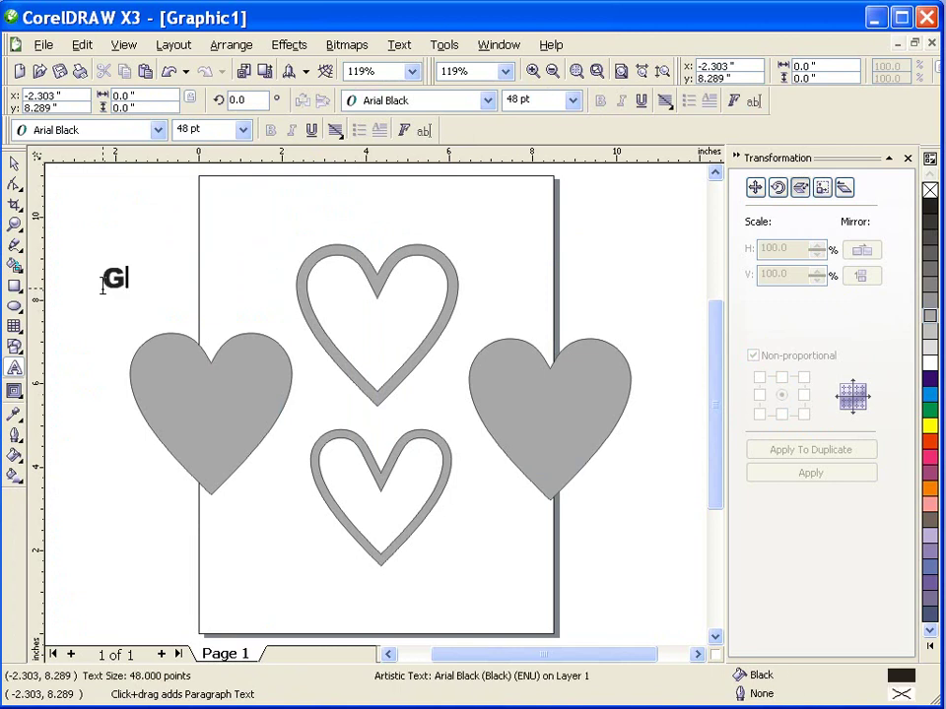
left_click(14, 163)
mouse_move(131, 294)
left_mouse_down()
mouse_move(169, 348)
mouse_move(178, 340)
mouse_move(237, 423)
mouse_move(243, 449)
mouse_move(230, 421)
left_mouse_up()
mouse_move(102, 282)
left_mouse_down()
mouse_move(127, 327)
mouse_move(317, 540)
left_mouse_up()
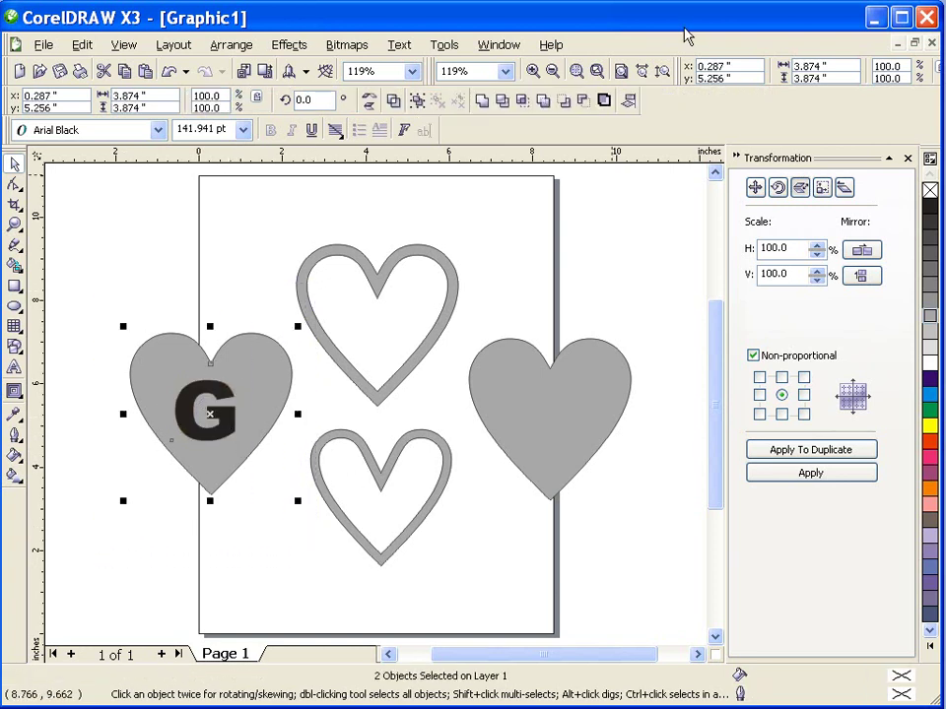
Step: Subtract the G from the left heart lid with Back Minus Front and reposition the lid
left_click(583, 100)
left_click(189, 286)
left_click_drag(245, 358, 240, 331)
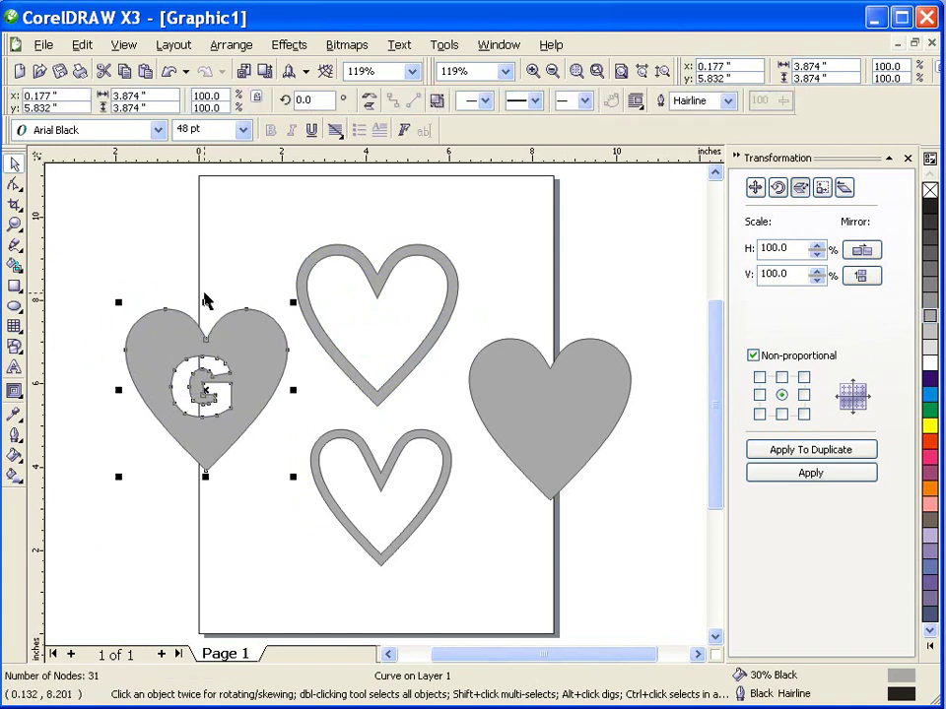